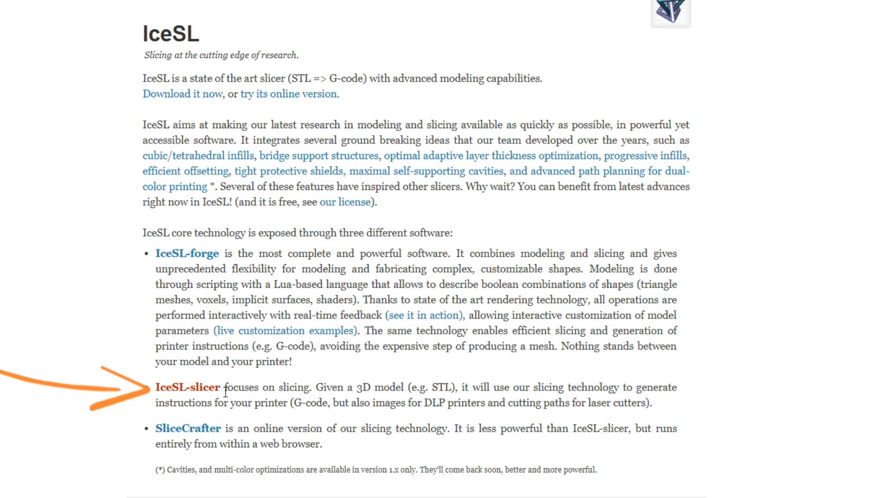
# Look over the online SliceCrafter slicer with the ring model, then return to the IceSL page.
pyautogui.press('ctrl')
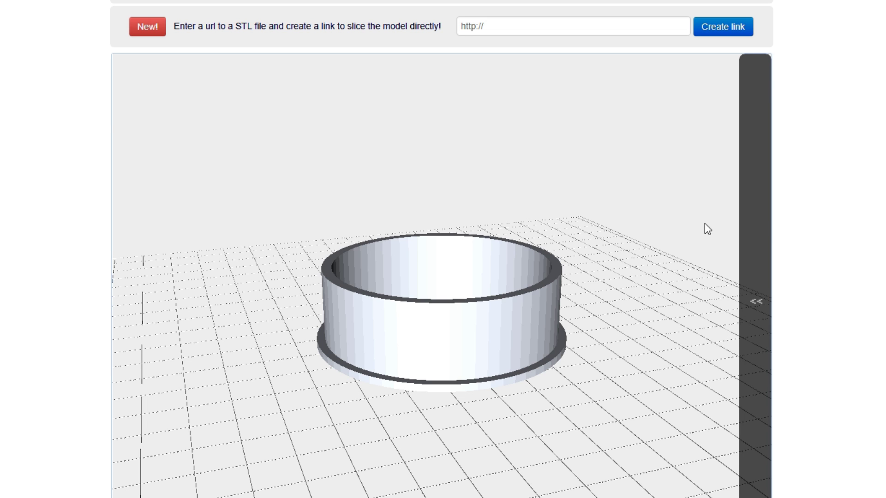
pyautogui.click(748, 301)
pyautogui.click(162, 31)
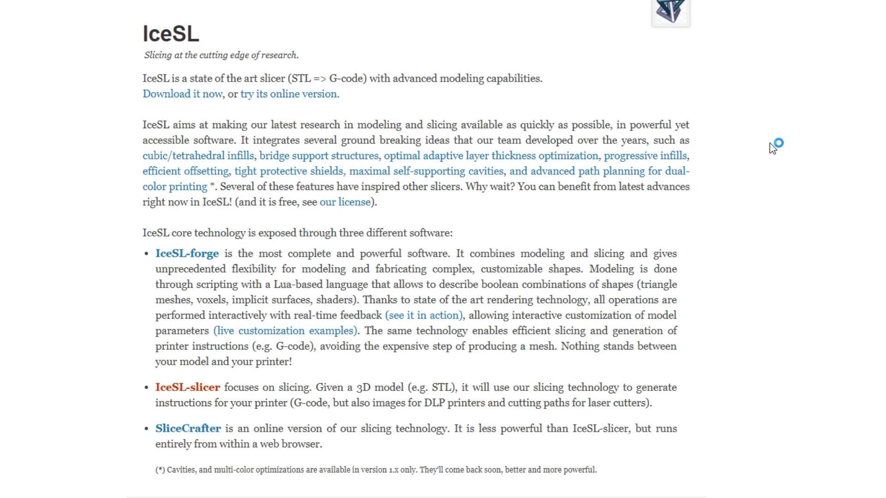
# Read the IceSL key features on per-layer settings, adaptive slicing, cubic and progressive infills, and advanced bridge supports.
pyautogui.scroll(-10, 443, 250)
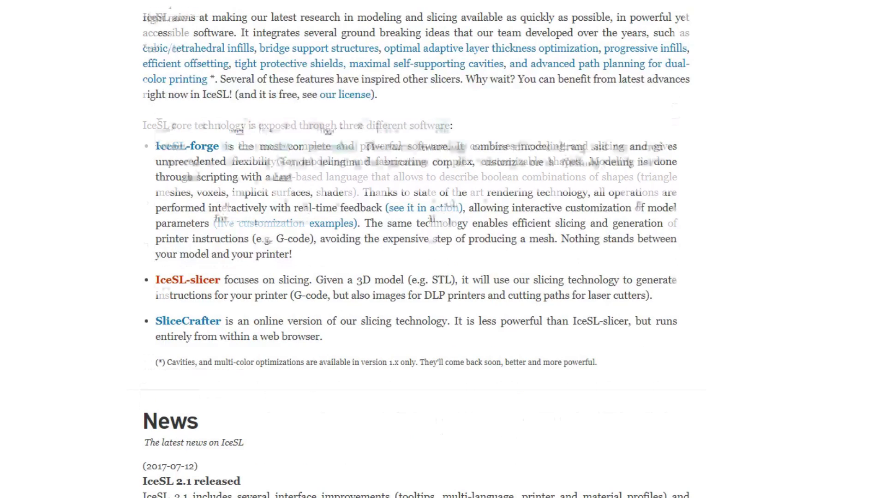
pyautogui.scroll(-9, 443, 249)
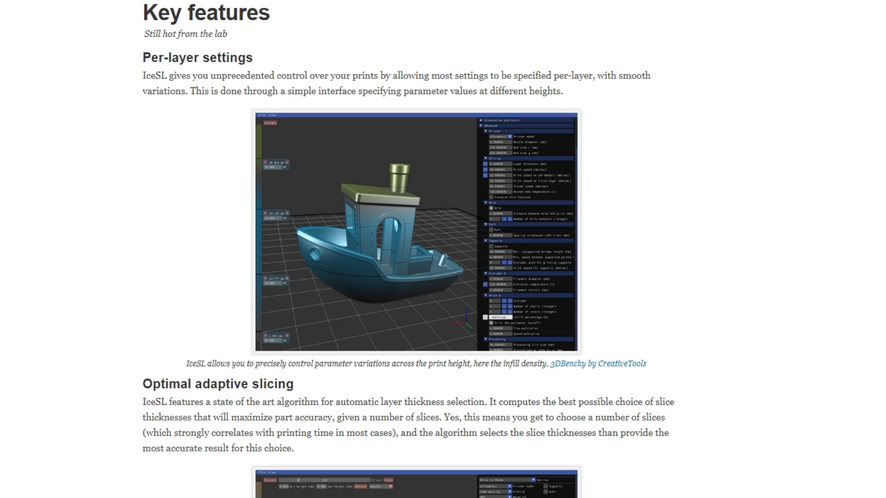
pyautogui.scroll(-6, 408, 249)
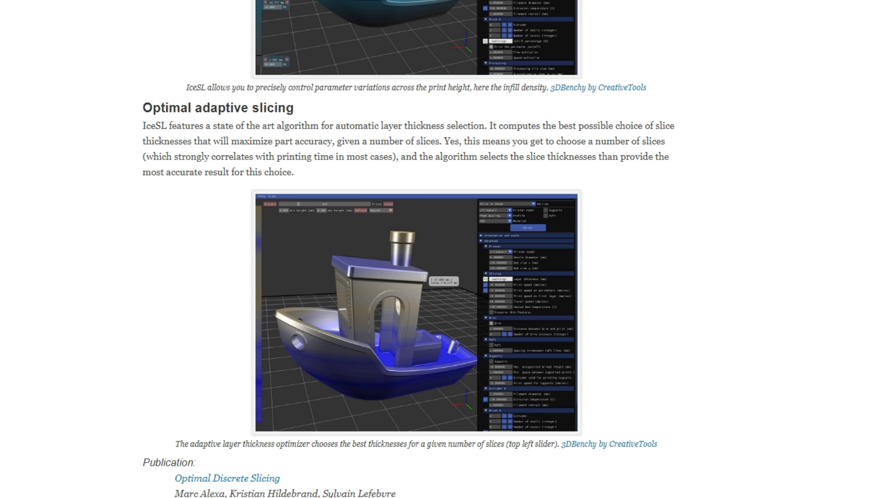
pyautogui.scroll(-10, 416, 250)
pyautogui.scroll(-1, 415, 249)
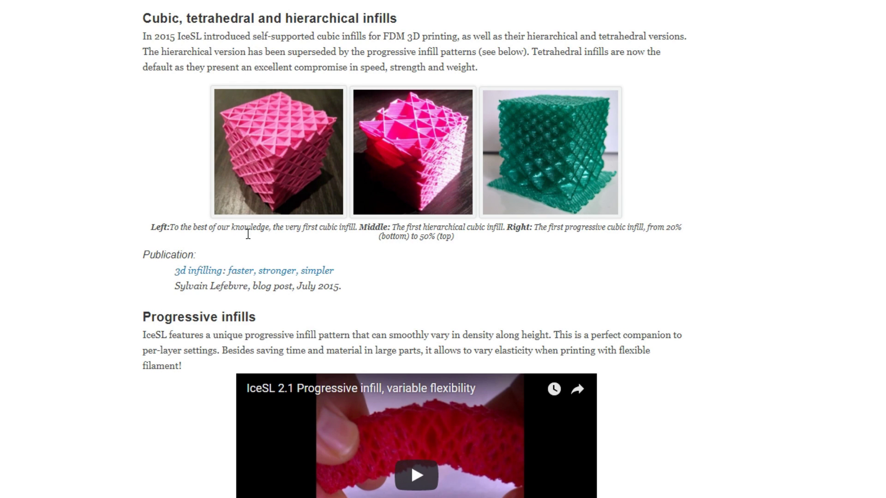
pyautogui.click(248, 310)
pyautogui.scroll(-10, 443, 249)
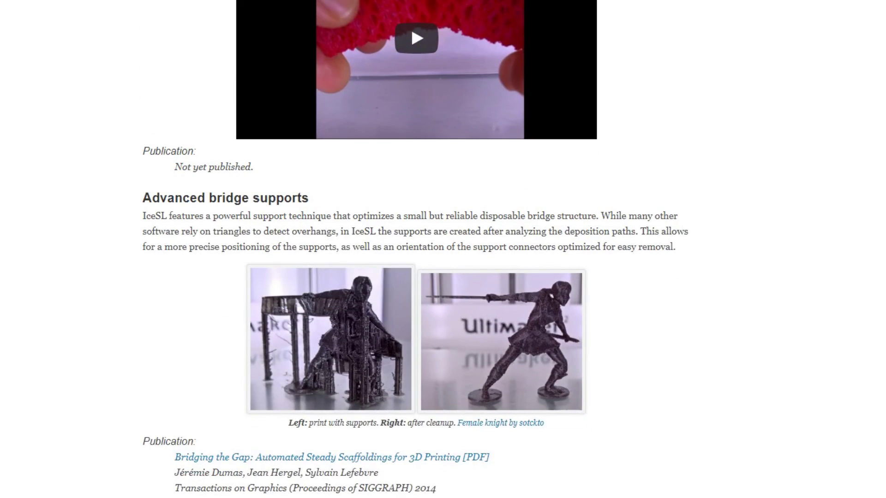
pyautogui.scroll(-2, 443, 250)
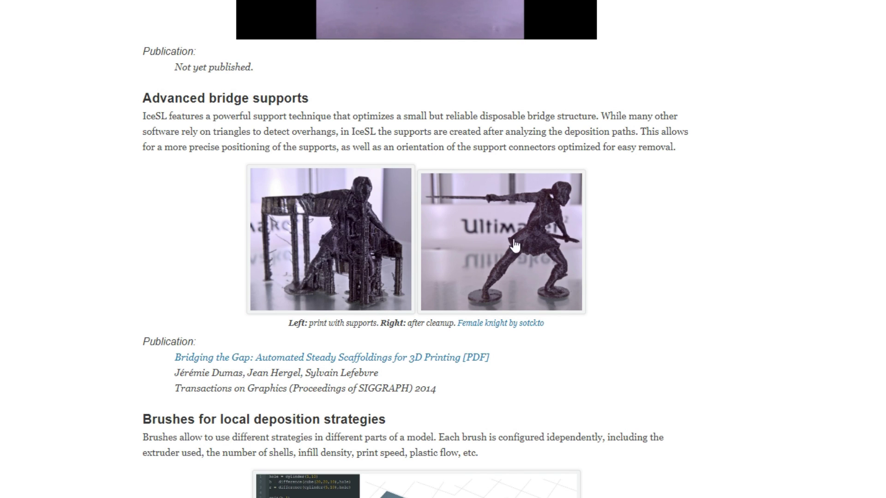
pyautogui.scroll(1, 443, 249)
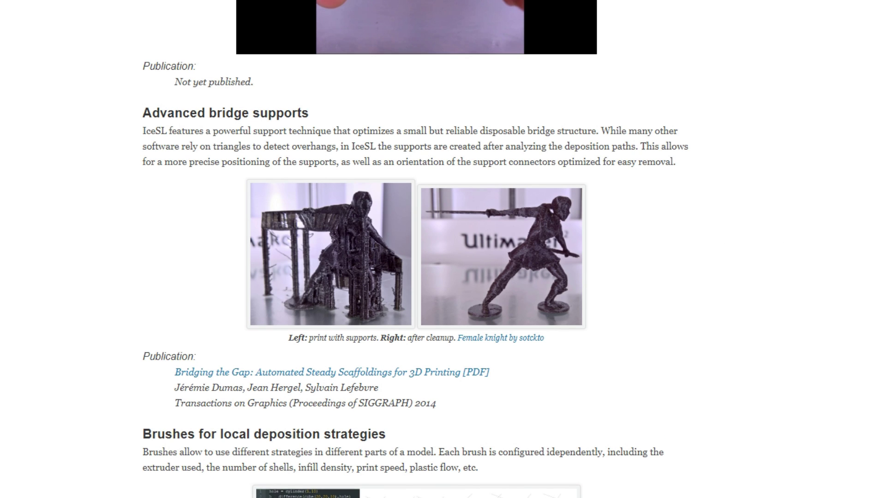
# Read the IceSL features on brushes, implicit surfaces, offsets, ooze shields, self-supporting cavities and dual color prints.
pyautogui.scroll(-10, 443, 249)
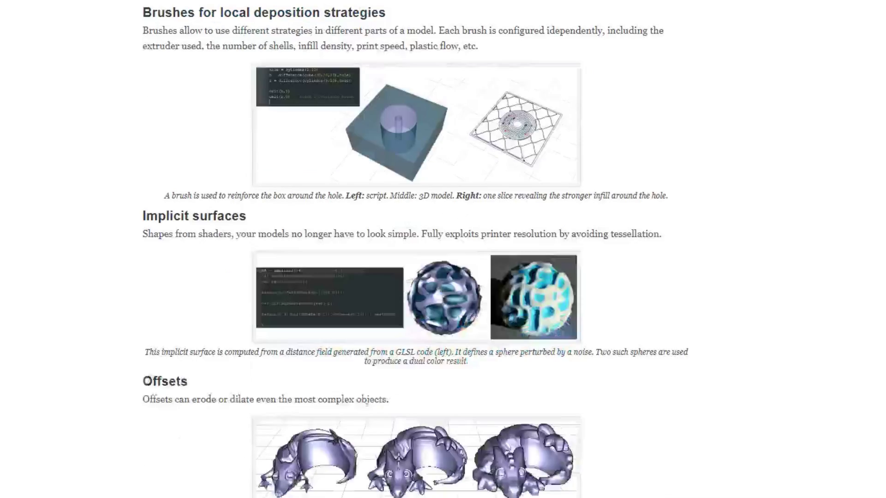
pyautogui.scroll(1, 443, 250)
pyautogui.scroll(2, 443, 249)
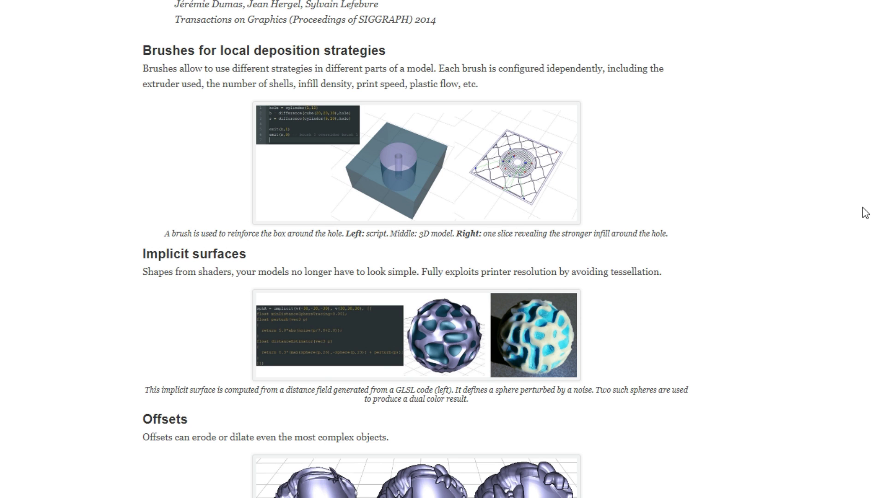
pyautogui.scroll(-3, 443, 250)
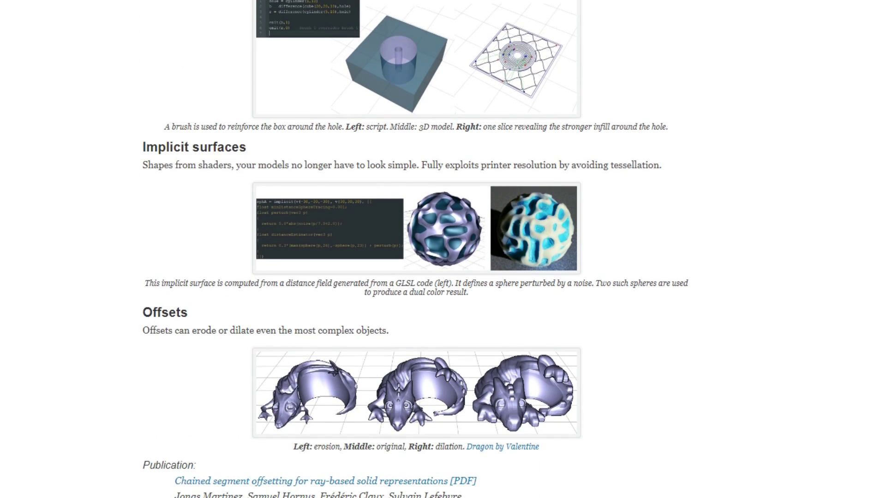
pyautogui.scroll(-9, 443, 249)
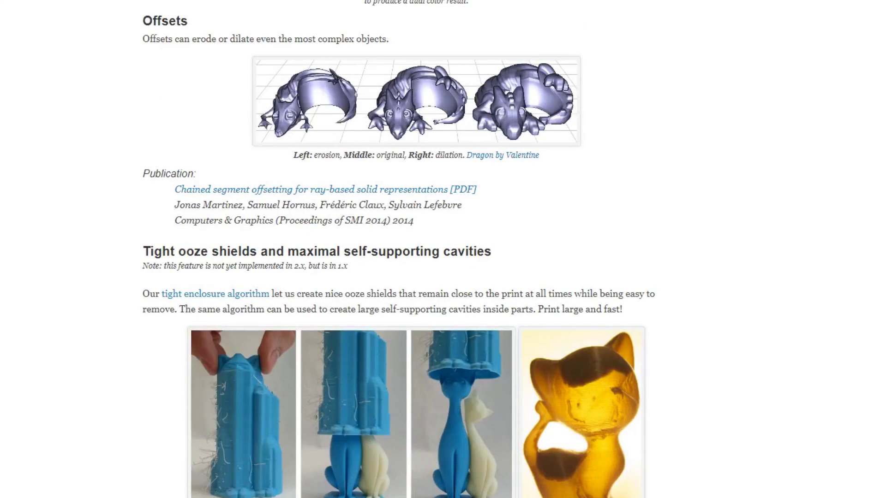
pyautogui.scroll(-2, 443, 249)
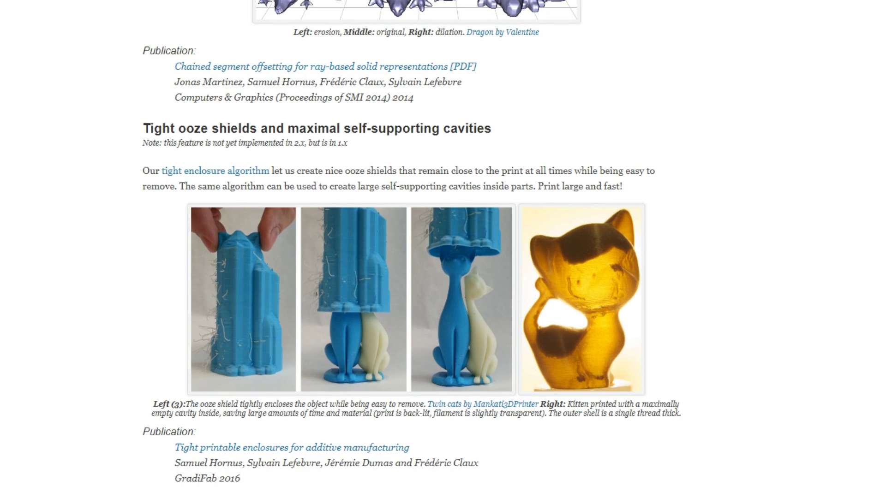
pyautogui.scroll(-9, 443, 249)
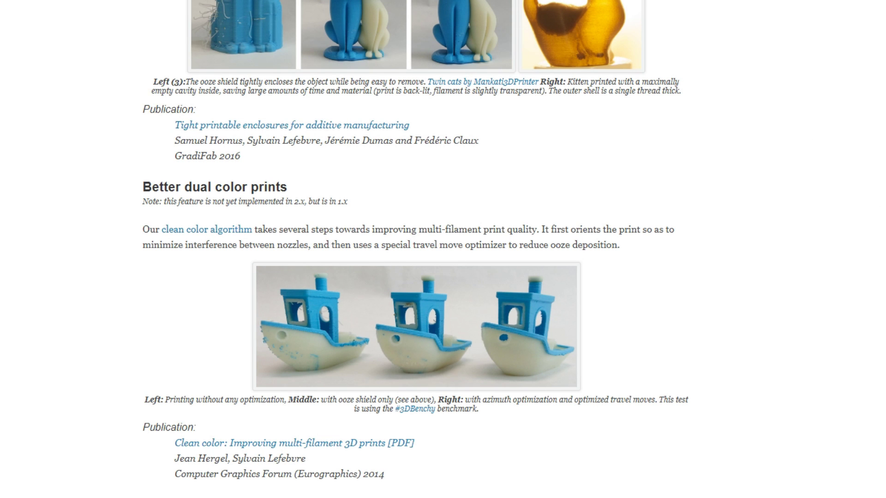
# Read the IceSL Quick start, Scripting and Supported printers sections.
pyautogui.scroll(-7, 443, 249)
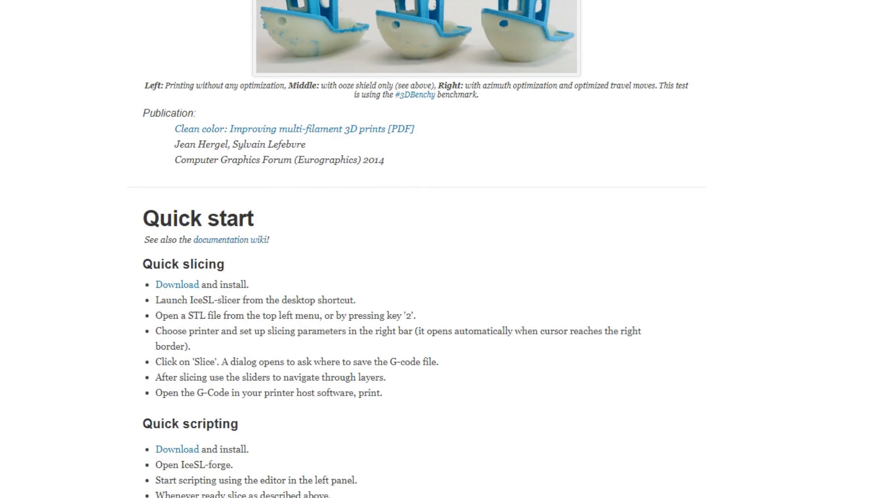
pyautogui.scroll(-10, 443, 249)
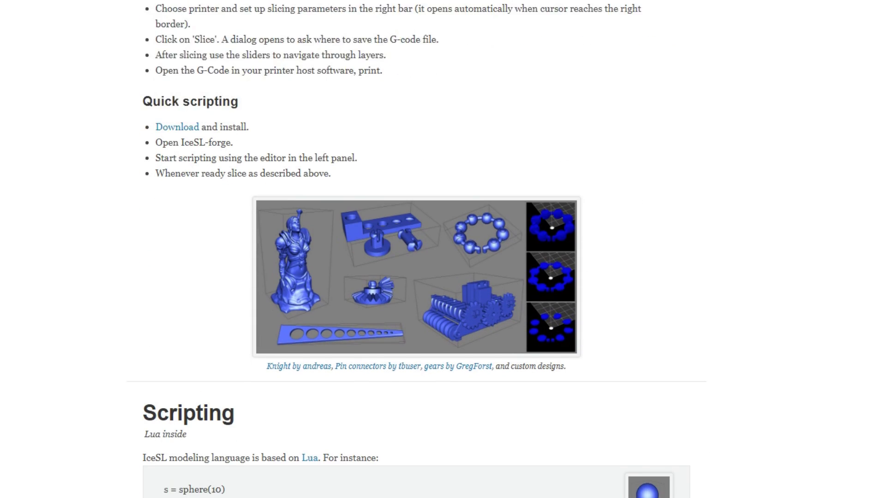
pyautogui.scroll(-6, 417, 249)
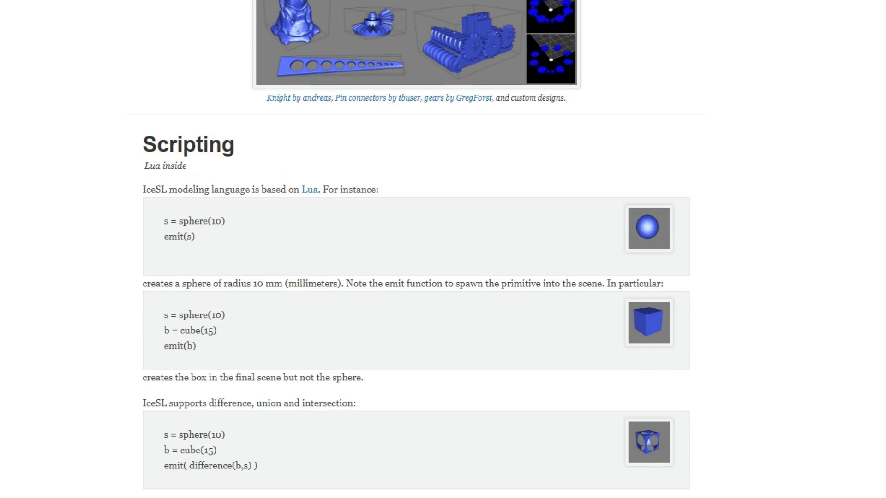
pyautogui.scroll(-5, 417, 249)
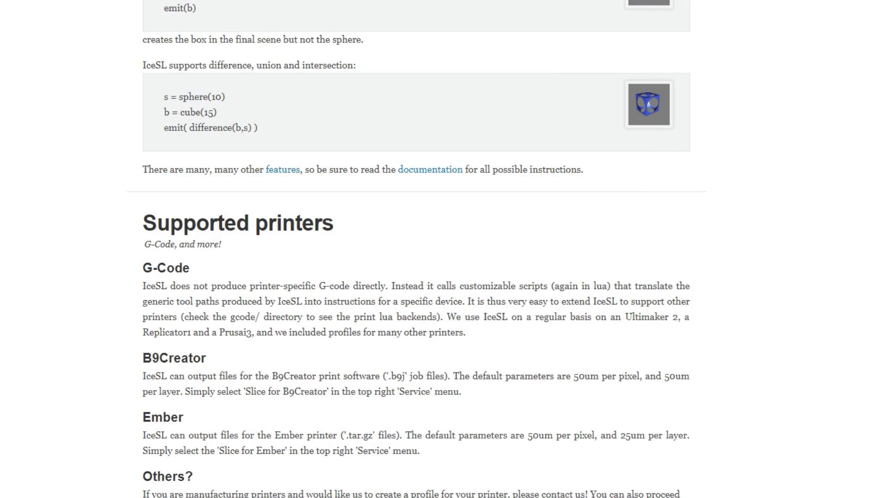
# Review the IceSL 2.1.6 download packages for Windows and Linux, and check the GPU requirements and license.
pyautogui.scroll(20, 417, 249)
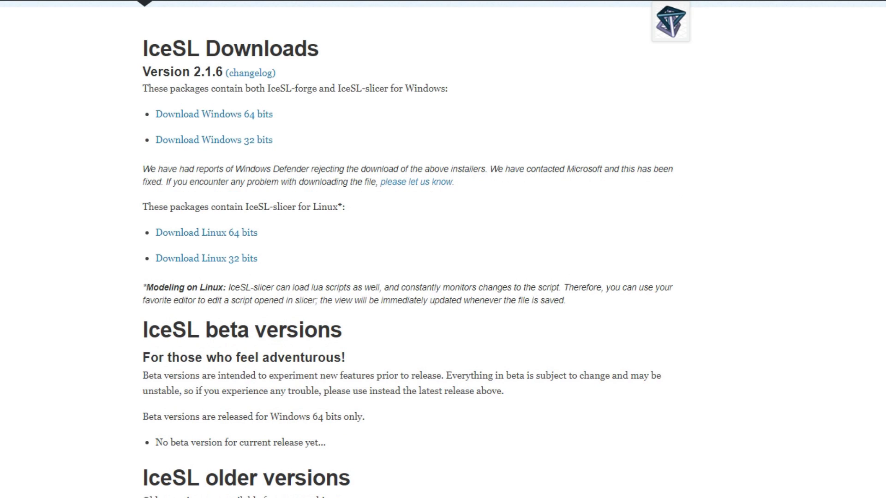
pyautogui.click(293, 120)
pyautogui.click(271, 255)
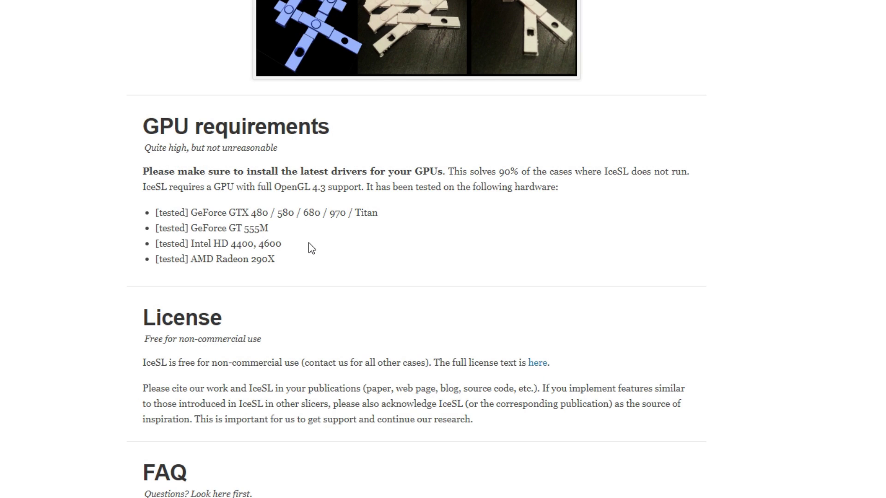
pyautogui.click(252, 344)
# Switch to IceSL-slicer and examine the available slicing services, keeping Slice to GCode.
pyautogui.moveTo(221, 497)
pyautogui.click(277, 495)
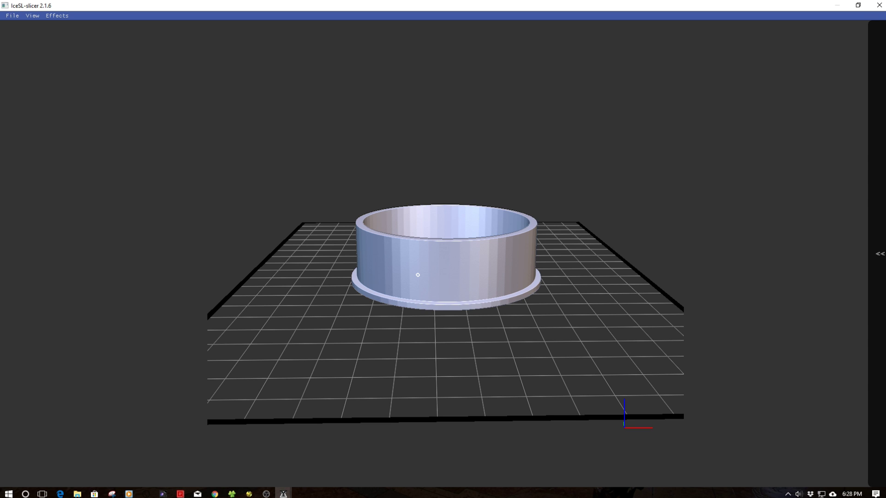
pyautogui.moveTo(874, 228)
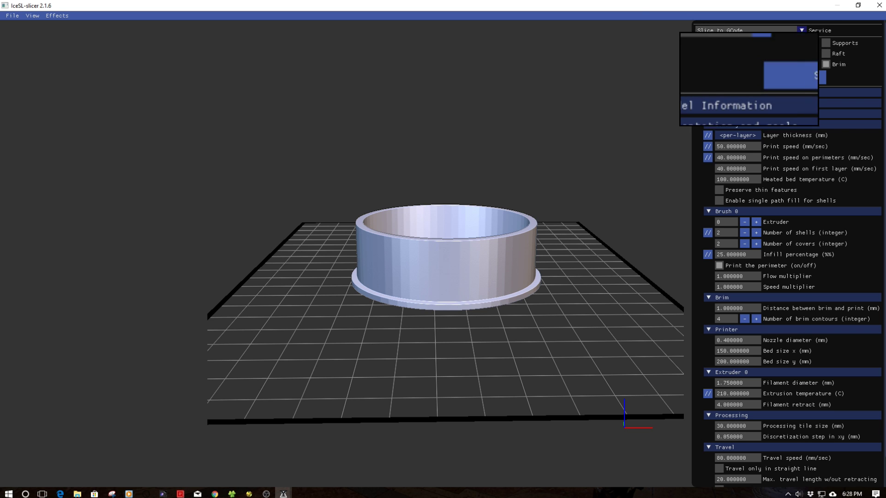
pyautogui.click(782, 31)
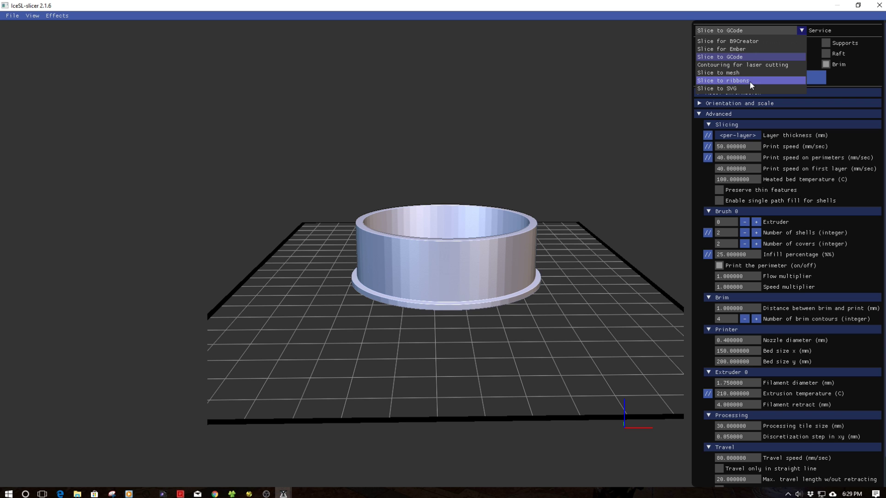
pyautogui.click(745, 54)
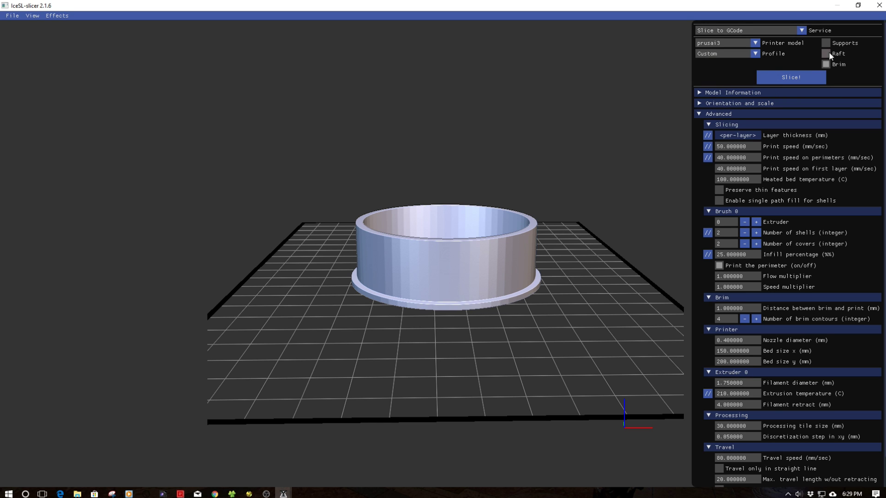
# Examine the model dimensions, the orientation and scale controls, and the advanced slicing parameters by expanding their sections.
pyautogui.click(699, 114)
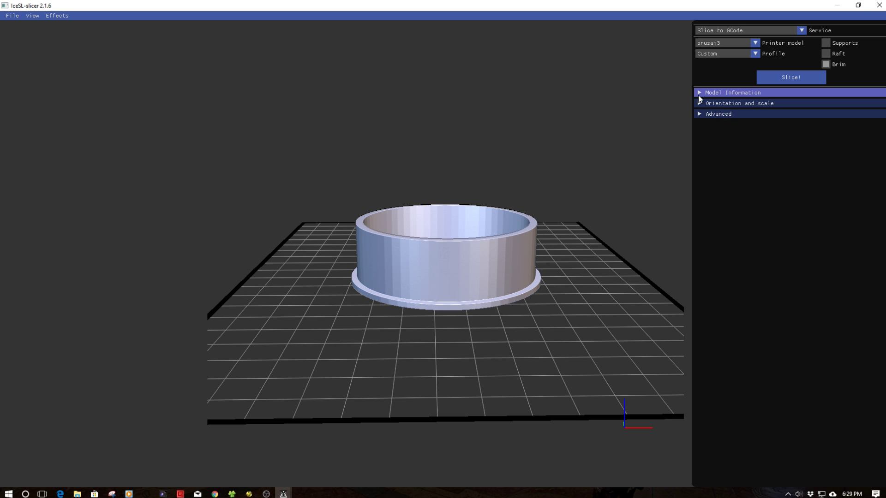
pyautogui.click(699, 92)
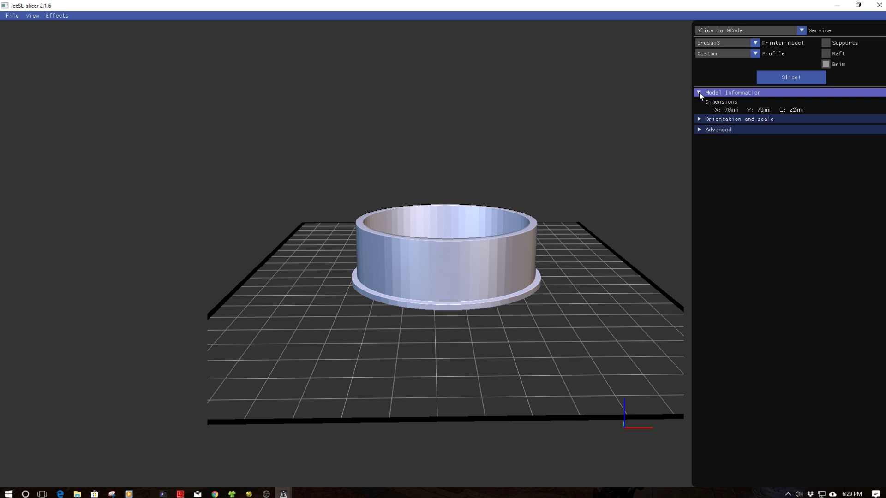
pyautogui.click(699, 118)
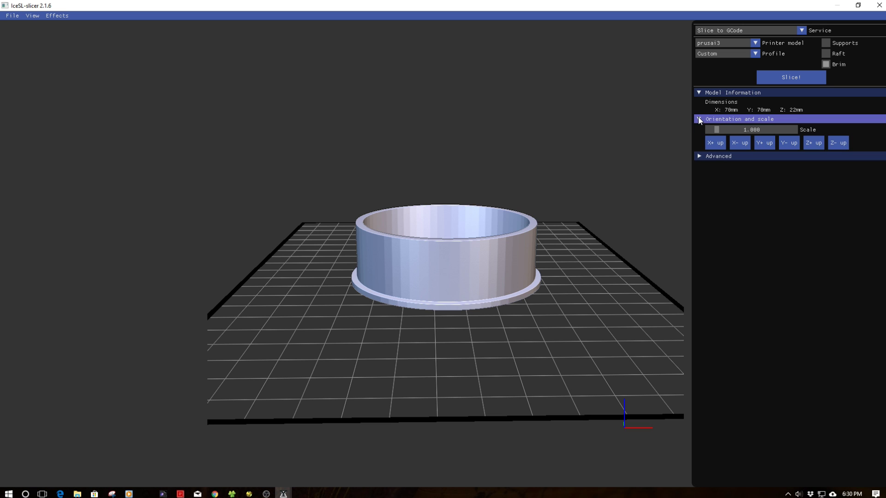
pyautogui.click(699, 157)
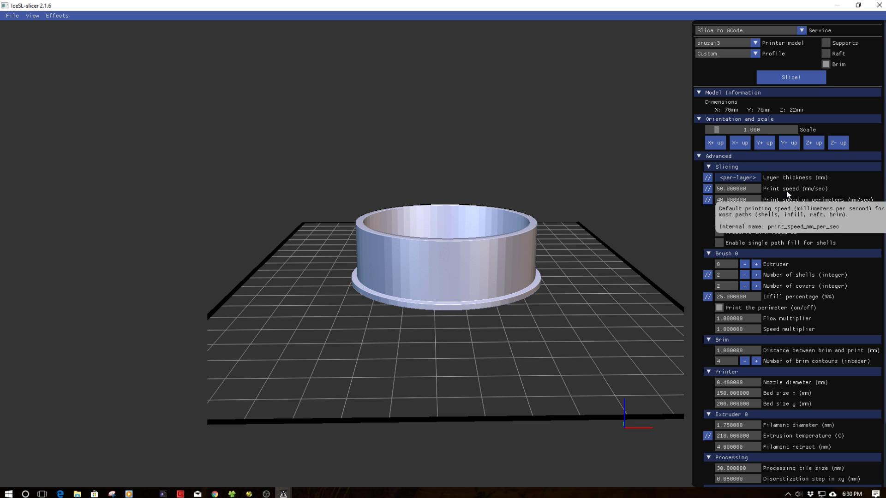
pyautogui.scroll(-3, 880, 222)
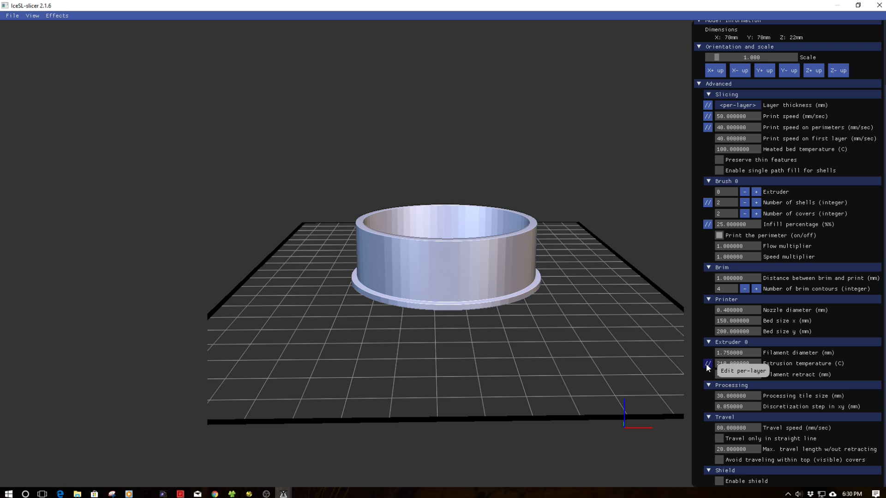
# Discard the existing per-layer profile of the layer thickness and start a new per-layer edit for it.
pyautogui.click(709, 105)
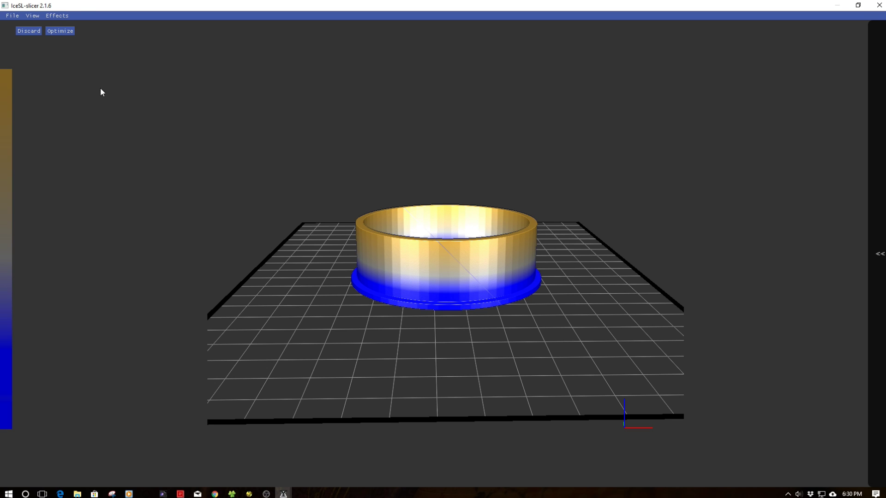
pyautogui.click(18, 32)
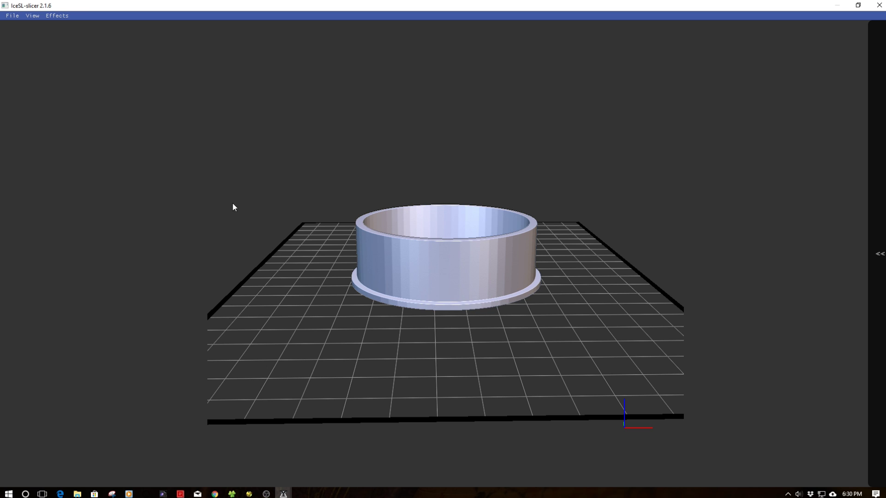
pyautogui.moveTo(399, 255); pyautogui.dragTo(402, 256)
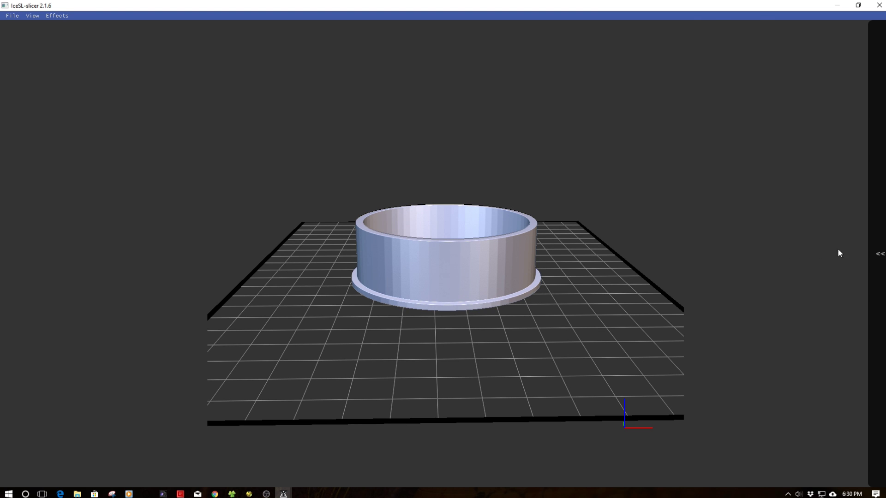
pyautogui.moveTo(879, 254)
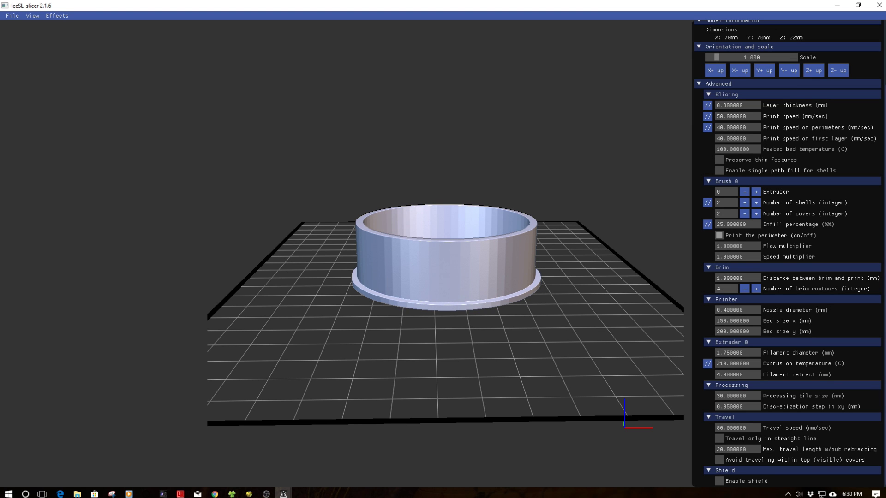
pyautogui.click(708, 107)
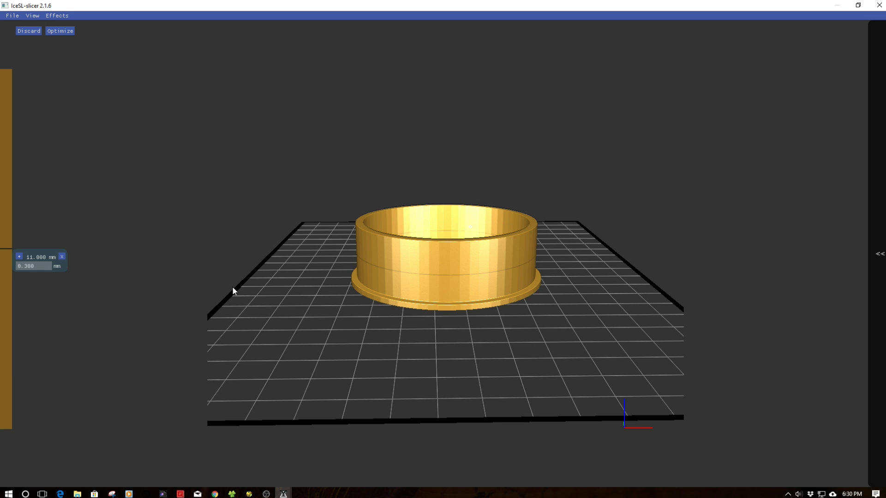
# Place two control points on the layer thickness profile, at heights of 3.941 mm and 12.077 mm.
pyautogui.moveTo(32, 256); pyautogui.dragTo(28, 353)
pyautogui.click(19, 355)
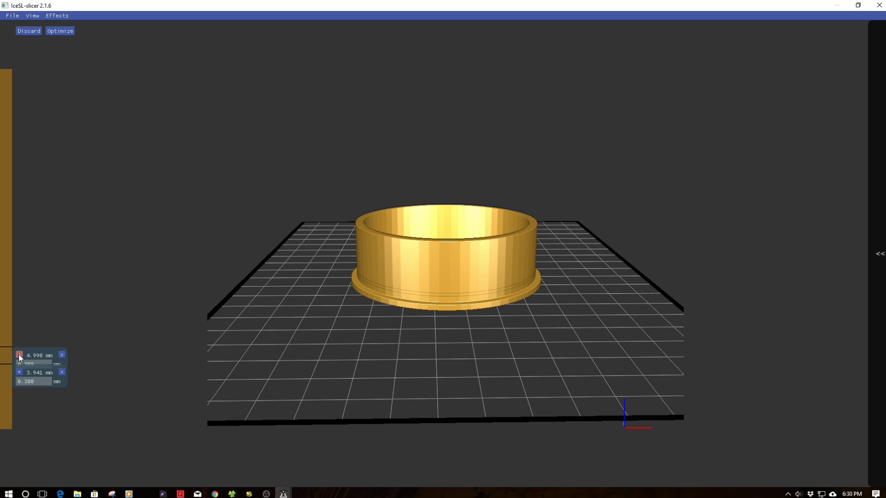
pyautogui.moveTo(30, 346); pyautogui.dragTo(51, 237)
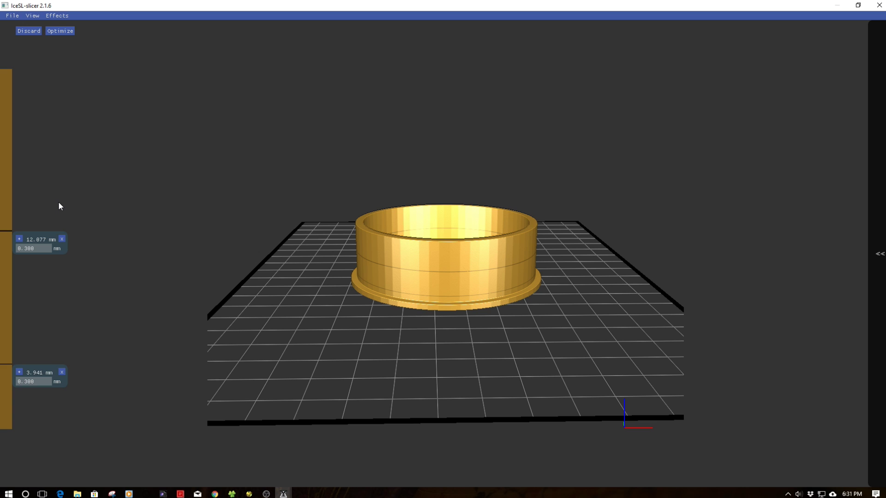
# Optimize the layer thickness automatically in Smooth mode and reduce the number of slices to 74.
pyautogui.click(66, 33)
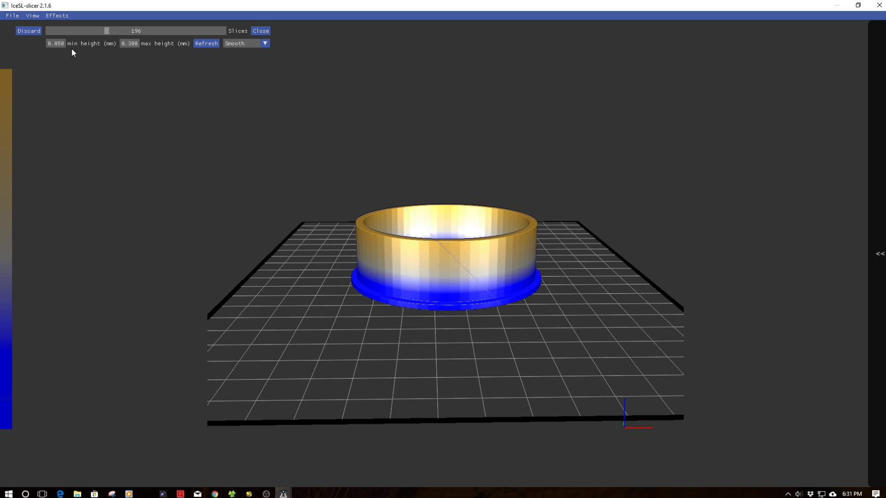
pyautogui.click(263, 44)
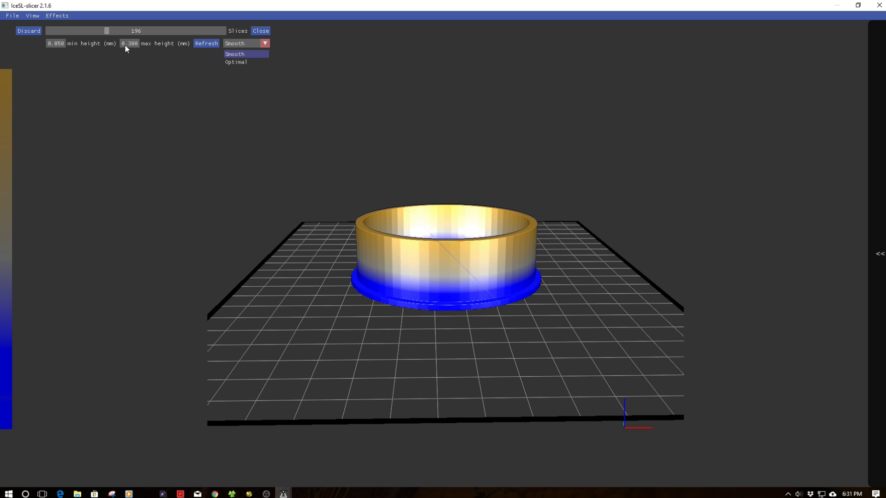
pyautogui.click(107, 31)
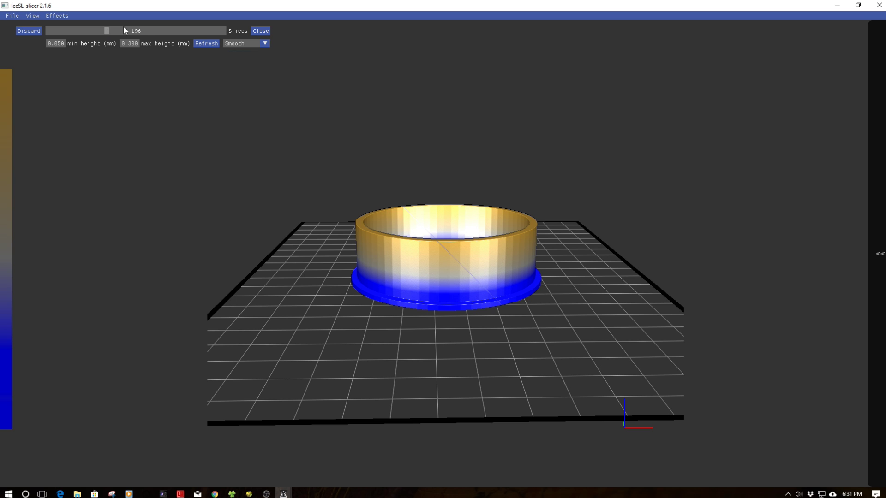
pyautogui.moveTo(106, 33); pyautogui.dragTo(53, 38)
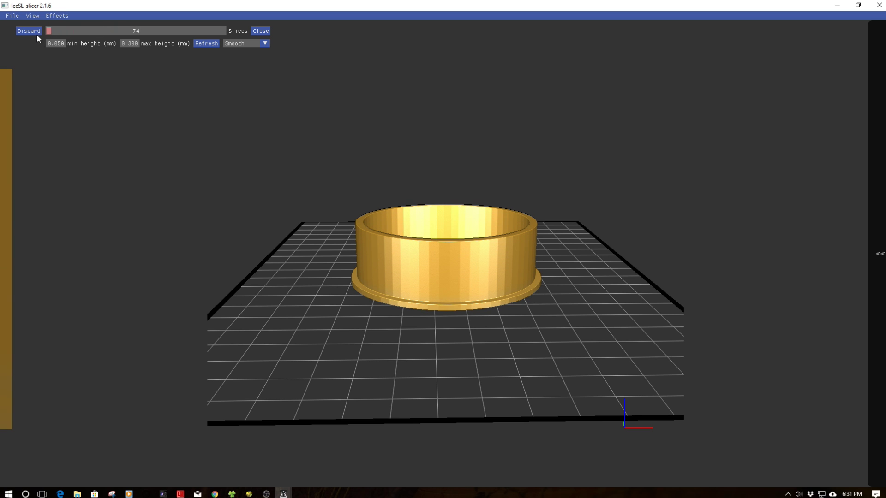
# Check the slicing parameters, close the optimization settings and discard the per-layer layer thickness profile.
pyautogui.click(880, 254)
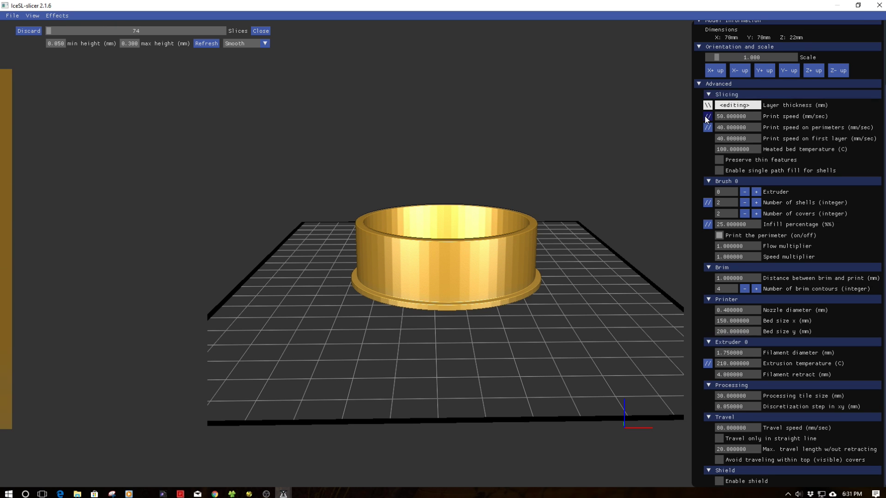
pyautogui.press('ctrl')
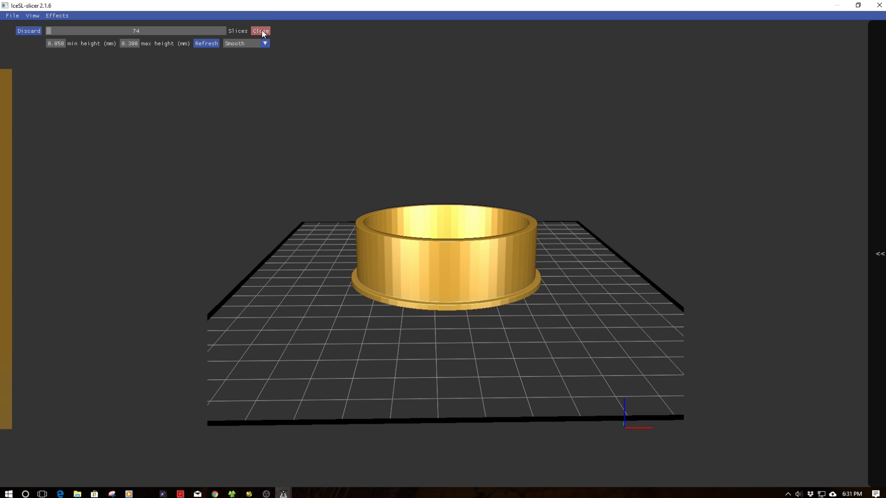
pyautogui.click(262, 31)
pyautogui.click(30, 31)
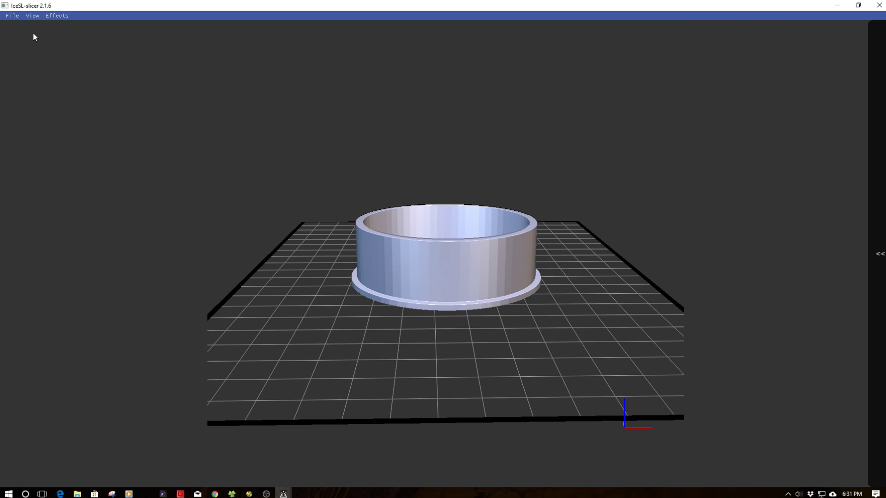
# Start a per-layer edit of the general print speed, inspect its profile on the ring and discard it.
pyautogui.moveTo(788, 159)
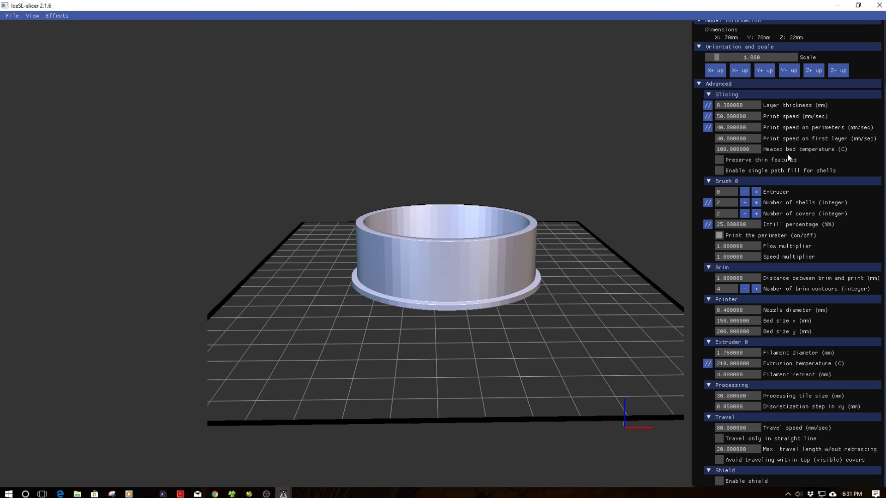
pyautogui.click(708, 116)
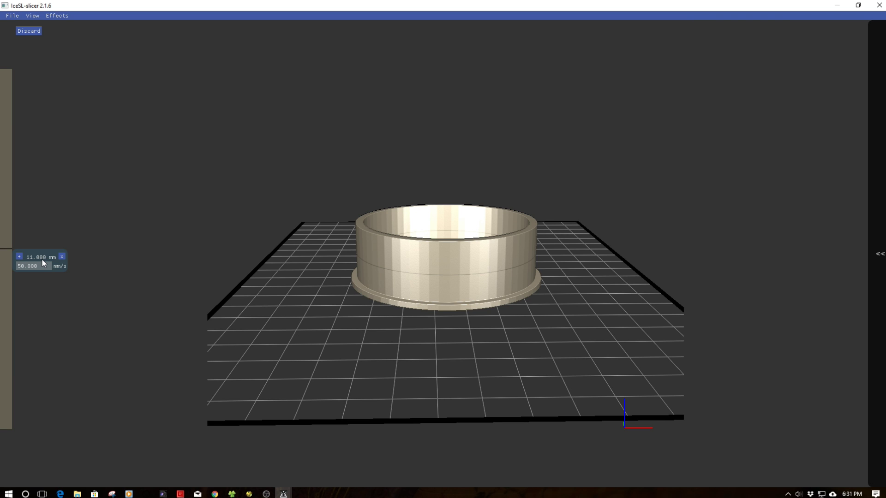
pyautogui.moveTo(872, 144)
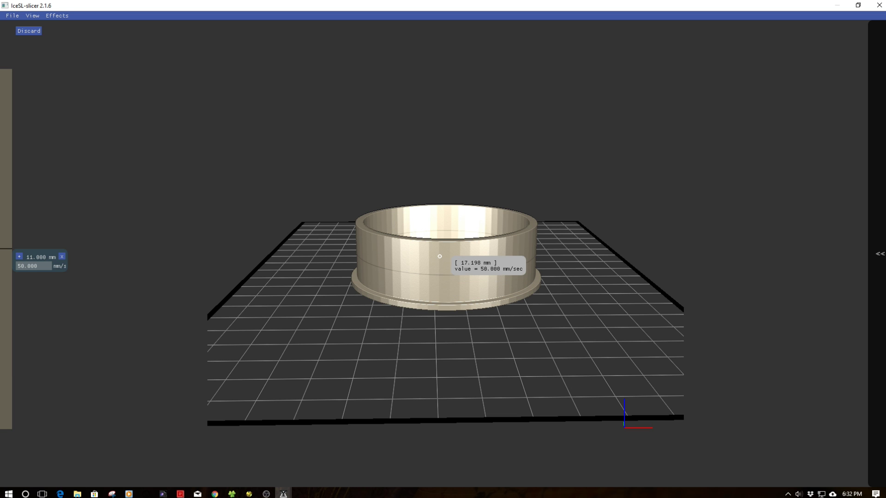
pyautogui.click(29, 31)
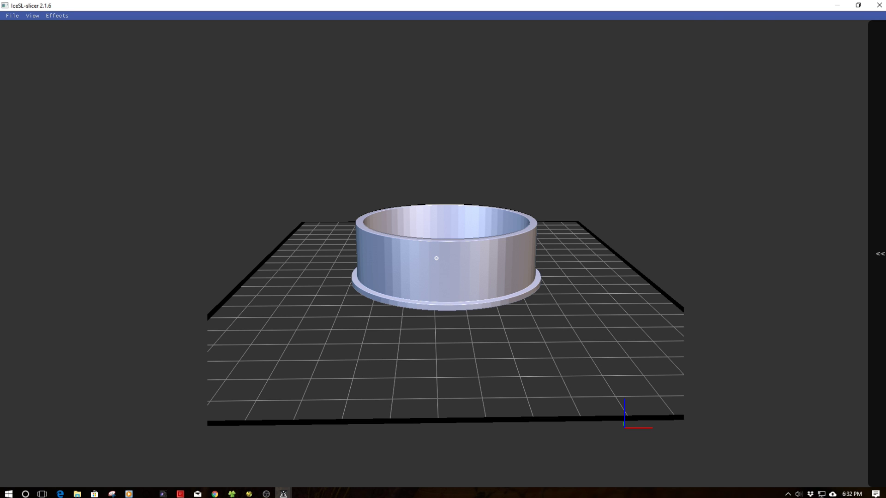
# Start a new per-layer edit of the layer thickness and run its automatic optimization.
pyautogui.moveTo(882, 258)
pyautogui.moveTo(859, 158)
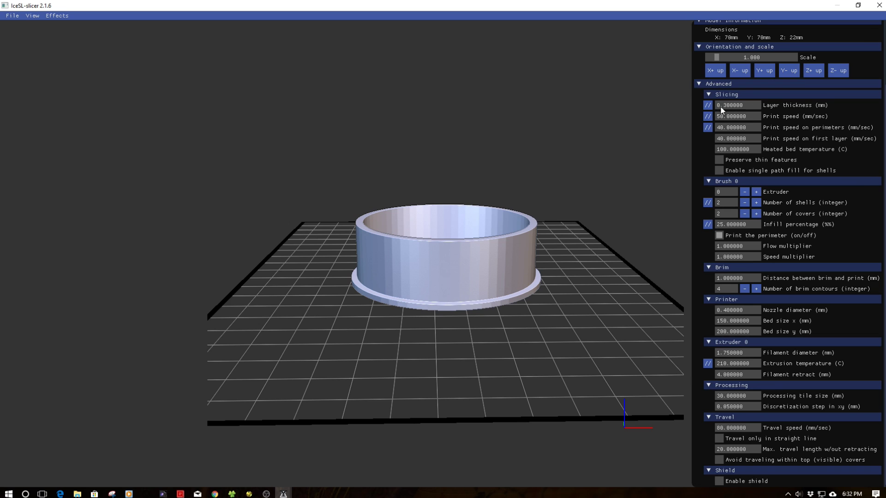
pyautogui.click(708, 105)
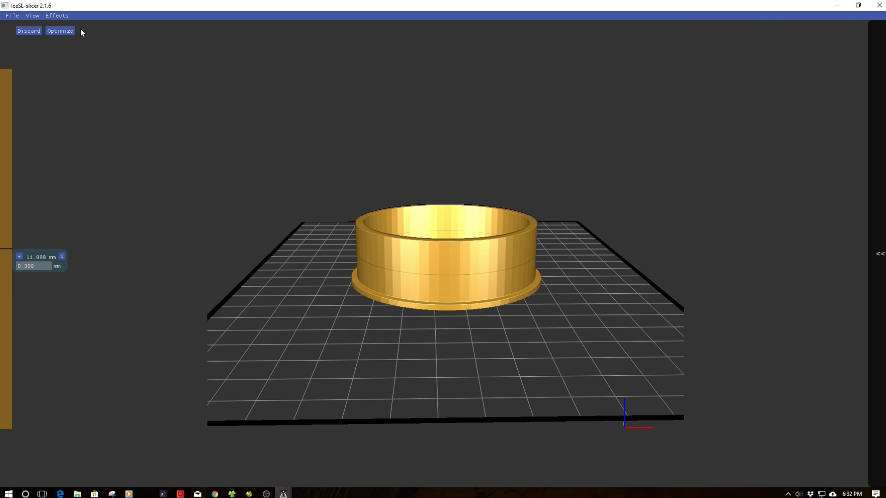
pyautogui.click(65, 31)
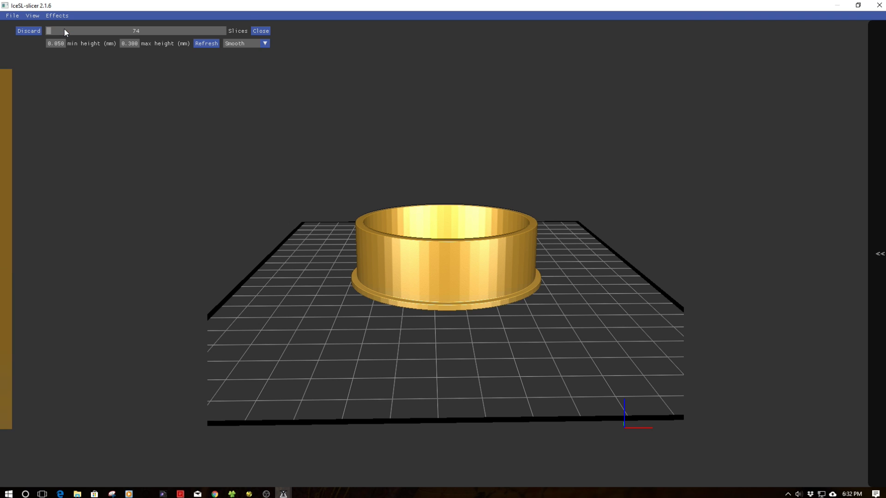